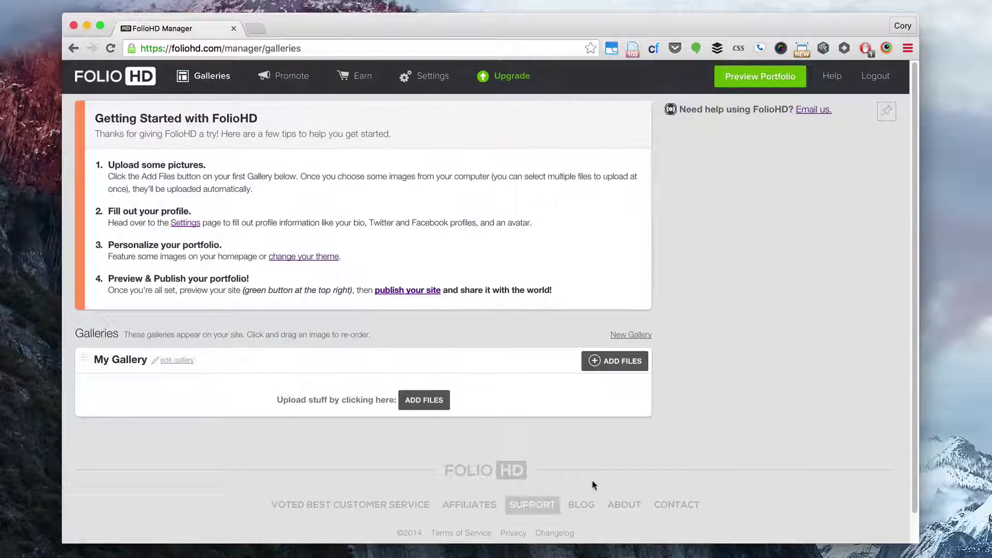
Open the file chooser from the BROWSE FOR FILES button in My Gallery's uploader.
click(620, 360)
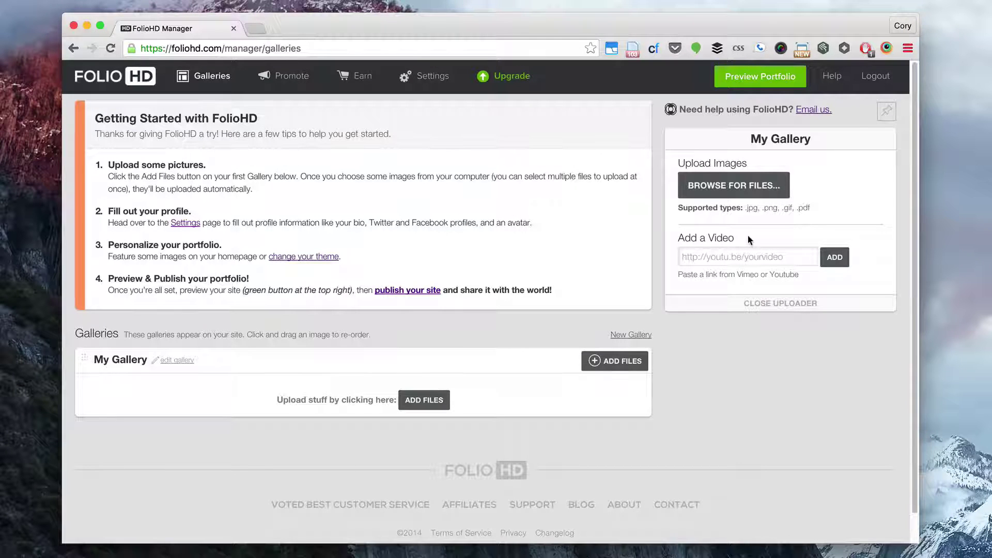
Shift-select photos one through six in Finder and upload them to My Gallery.
click(734, 188)
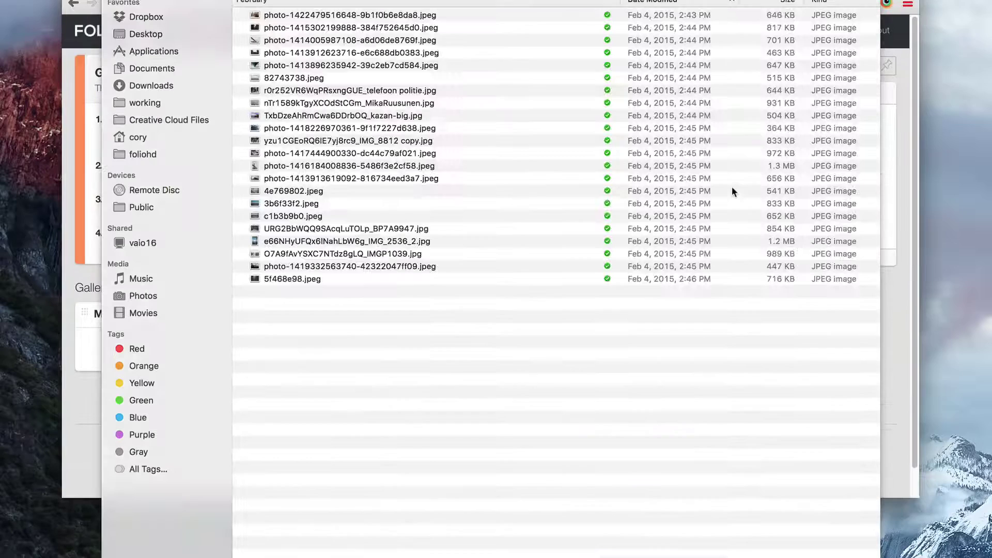
click(392, 16)
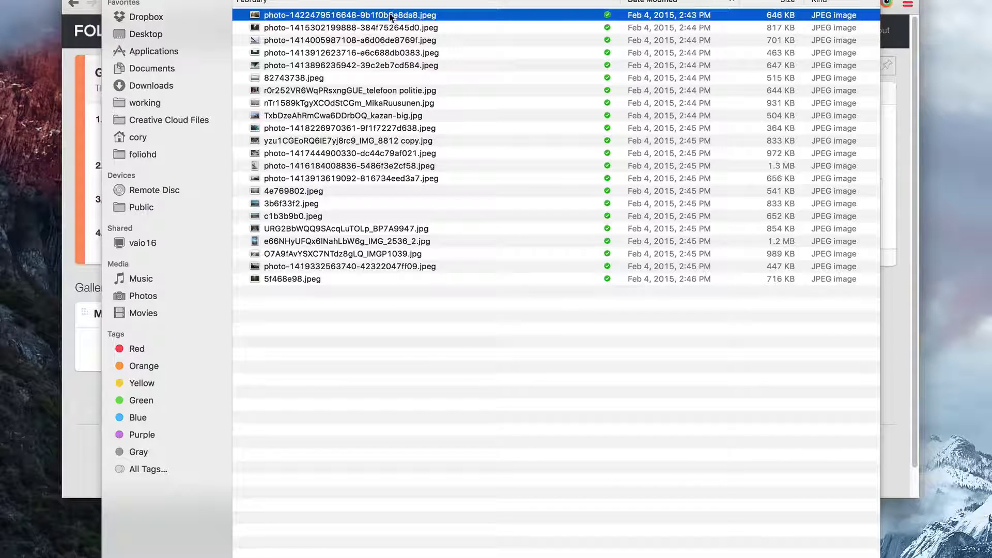
shift+click(377, 78)
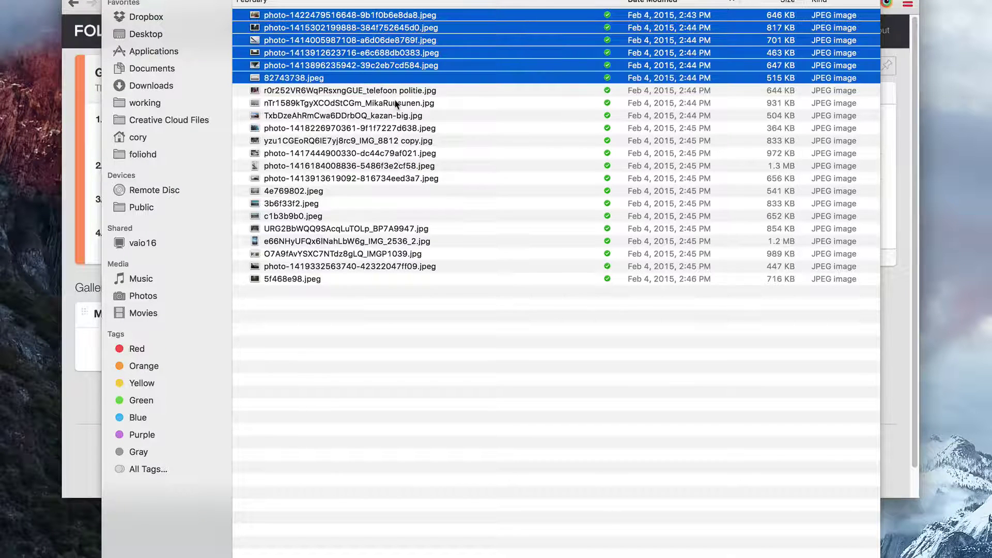
key(Return)
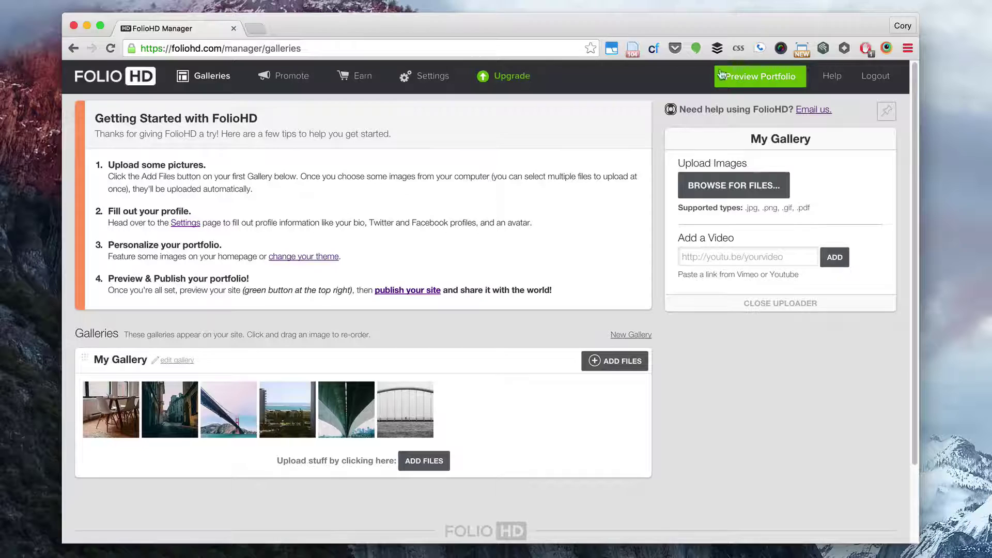
Preview the portfolio and step through the My Gallery photos, ending on the street photo.
click(749, 78)
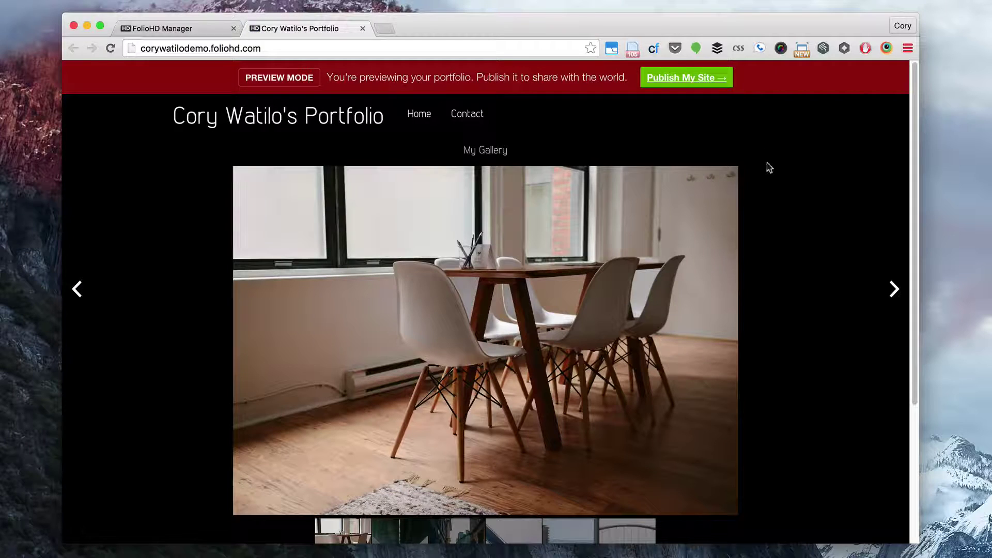
click(890, 290)
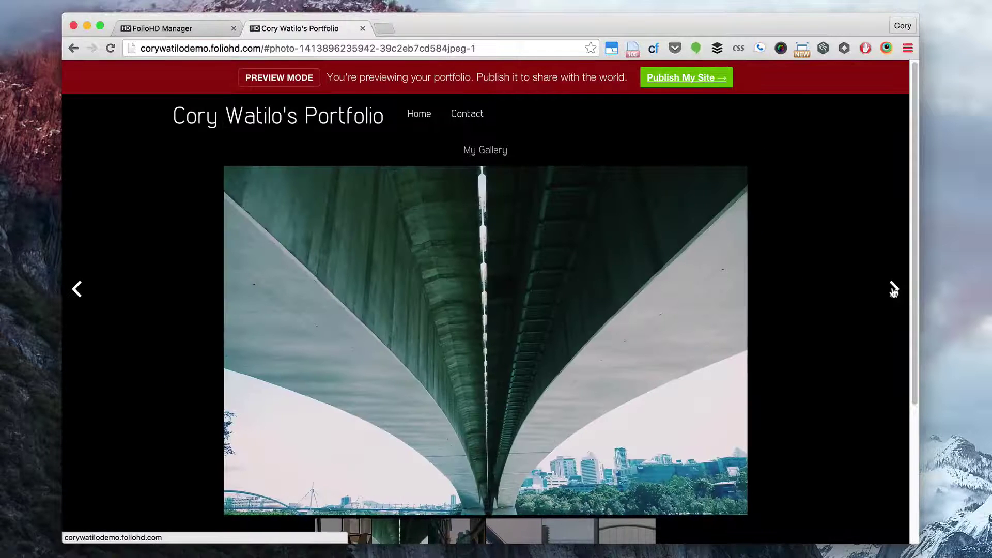
click(894, 289)
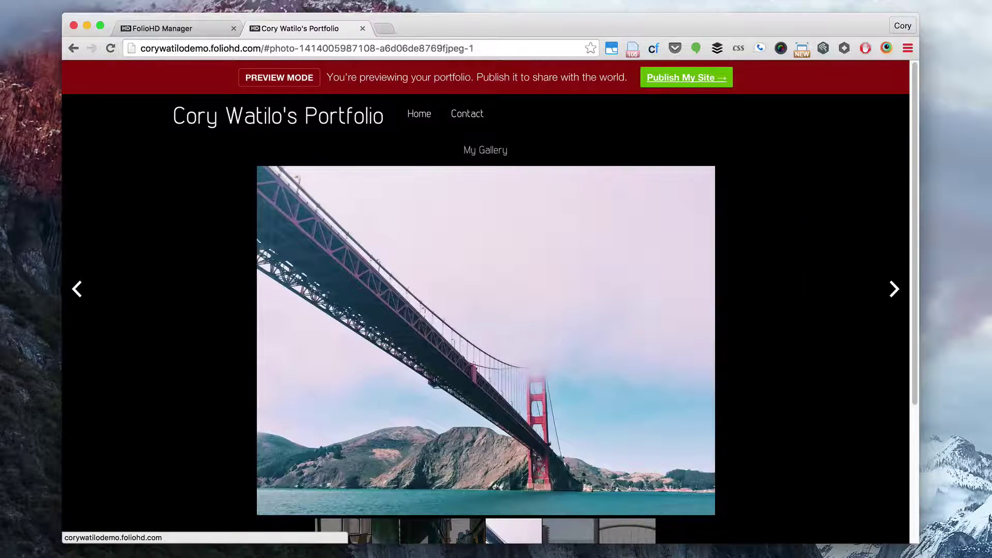
key(Left)
key(Left)
key(Left)
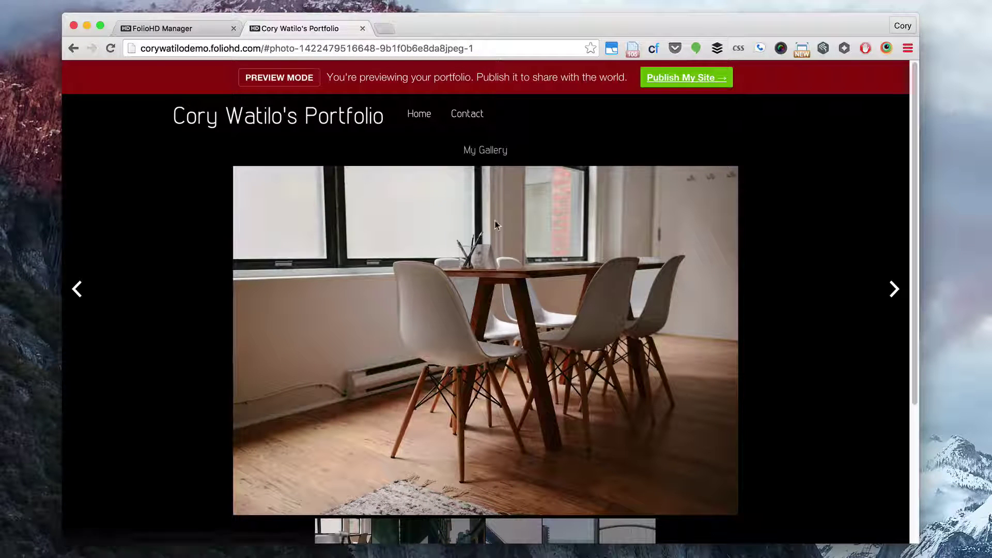
scroll(464, 245, down, 3)
scroll(464, 245, up, 1)
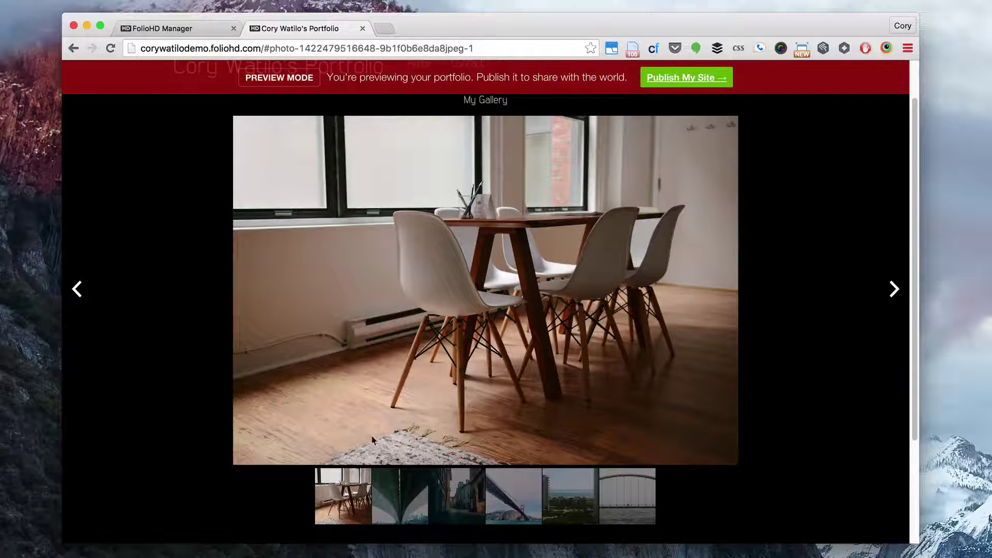
click(400, 496)
click(458, 497)
scroll(453, 388, up, 3)
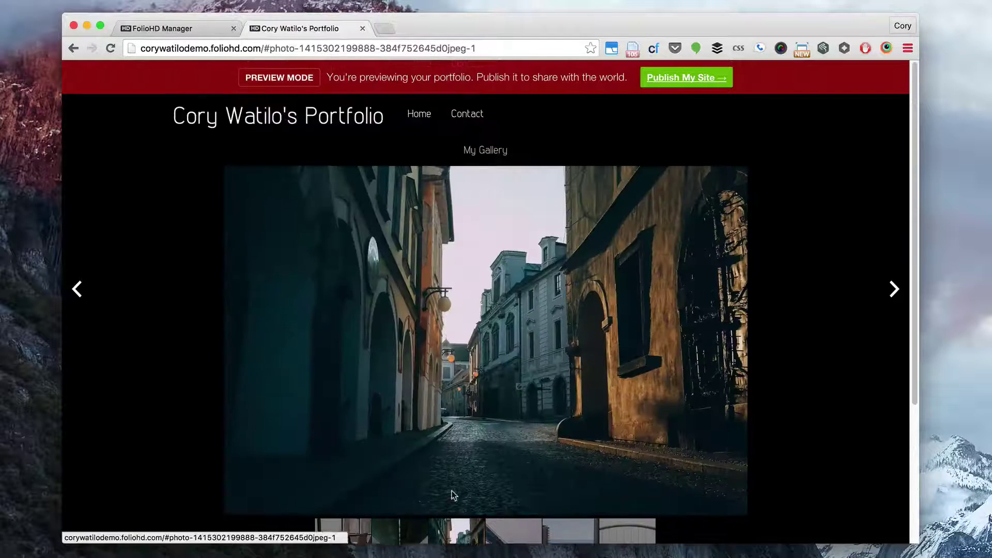
Add a gallery named 'Interior' holding the chairs photo, then preview the portfolio again.
click(362, 28)
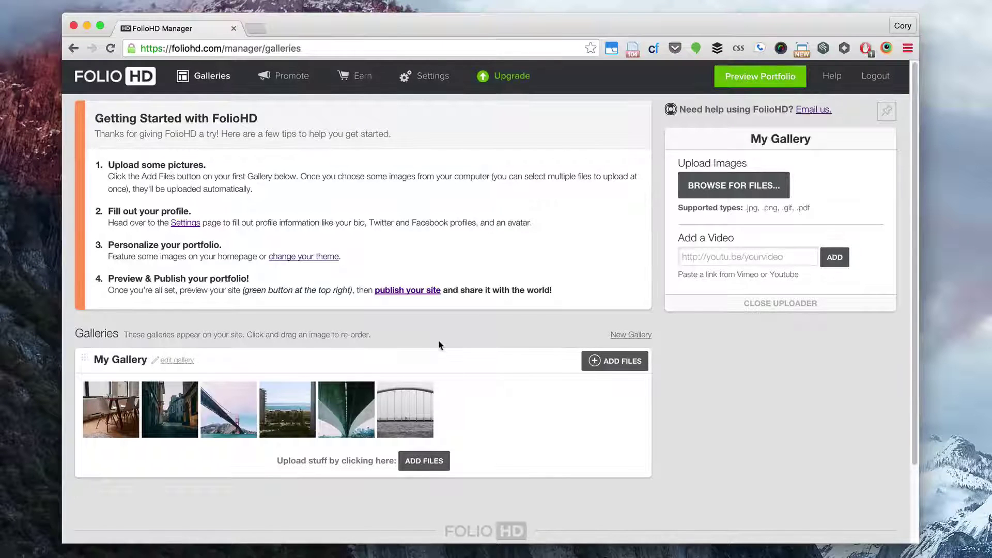
click(635, 339)
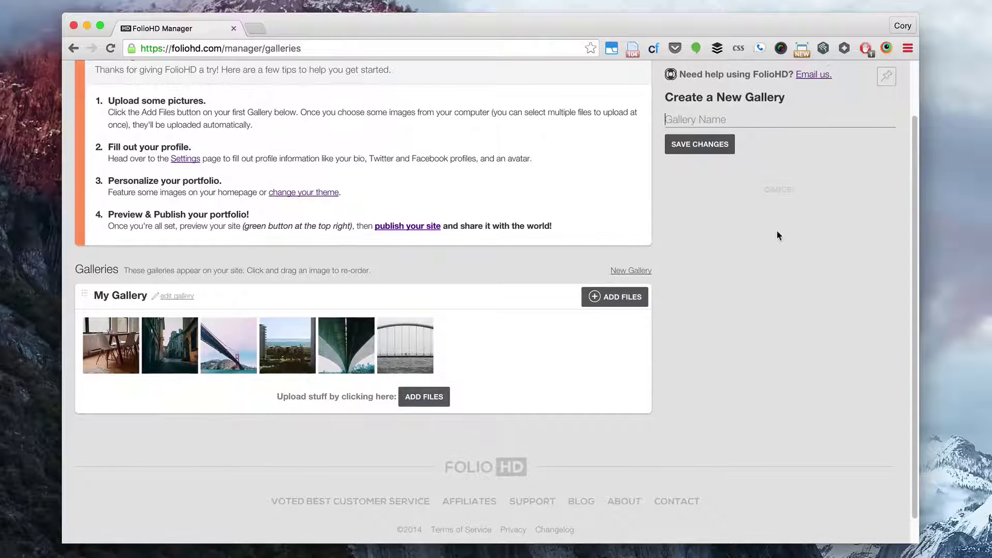
text(Interior)
key(Return)
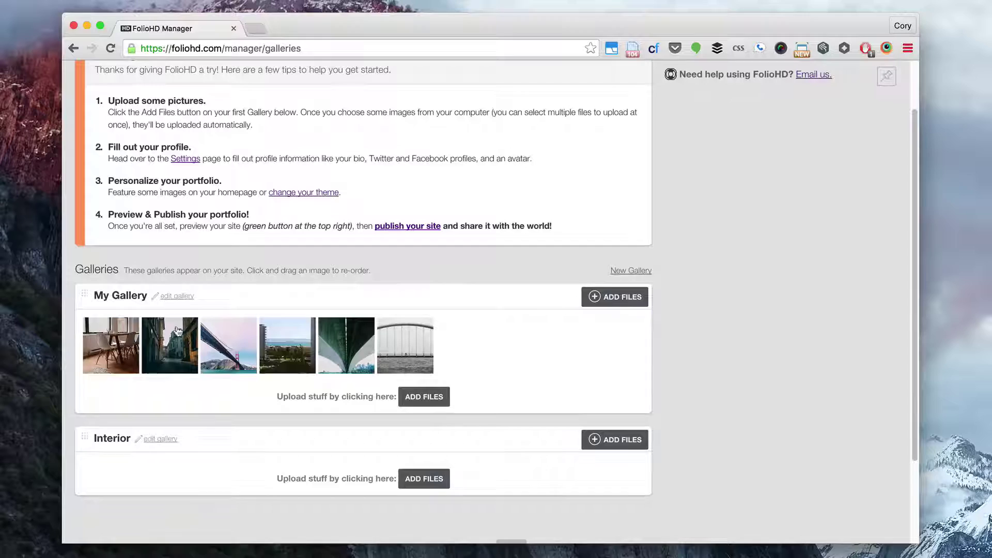
mouse_move(116, 346)
mouse_down()
mouse_move(129, 469)
mouse_move(117, 457)
mouse_up()
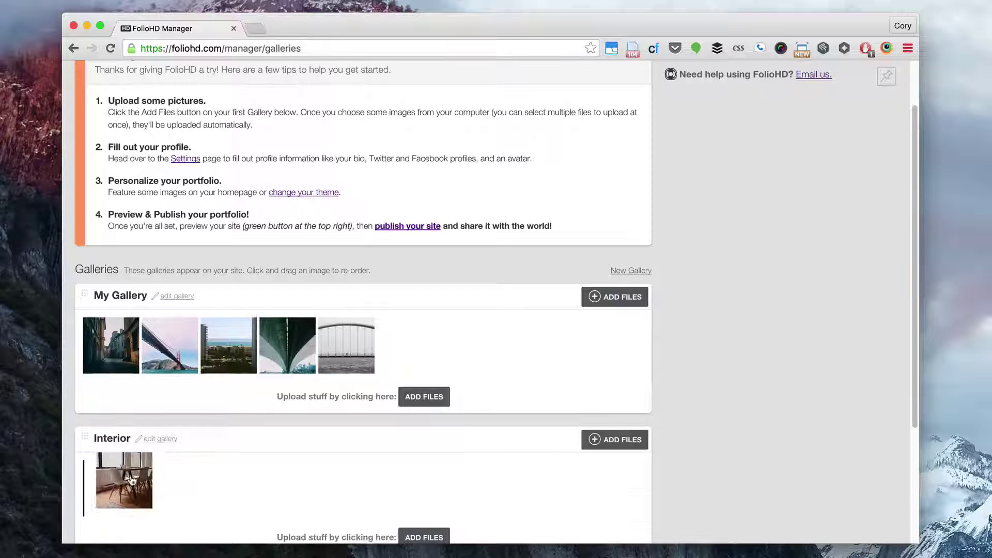
scroll(217, 477, down, 2)
scroll(218, 477, up, 5)
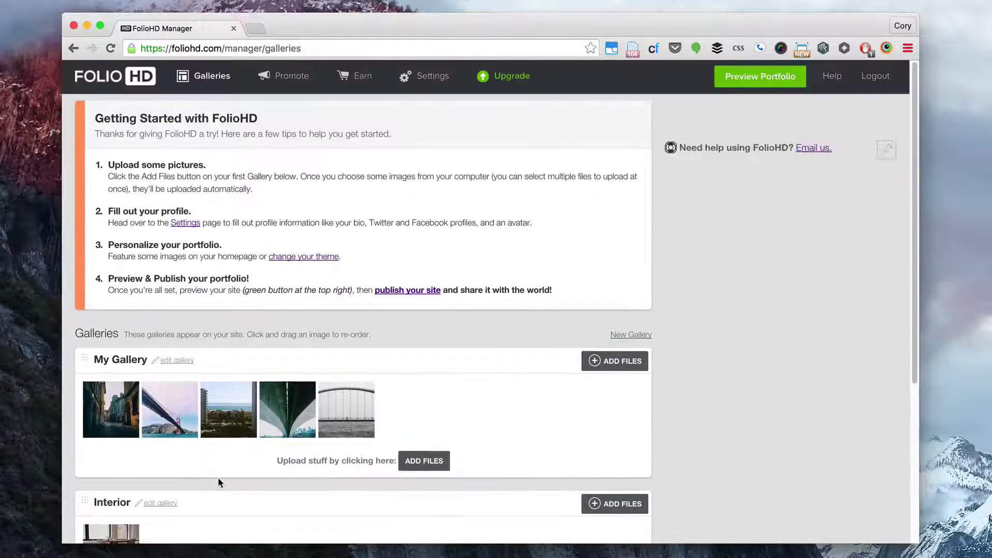
click(749, 86)
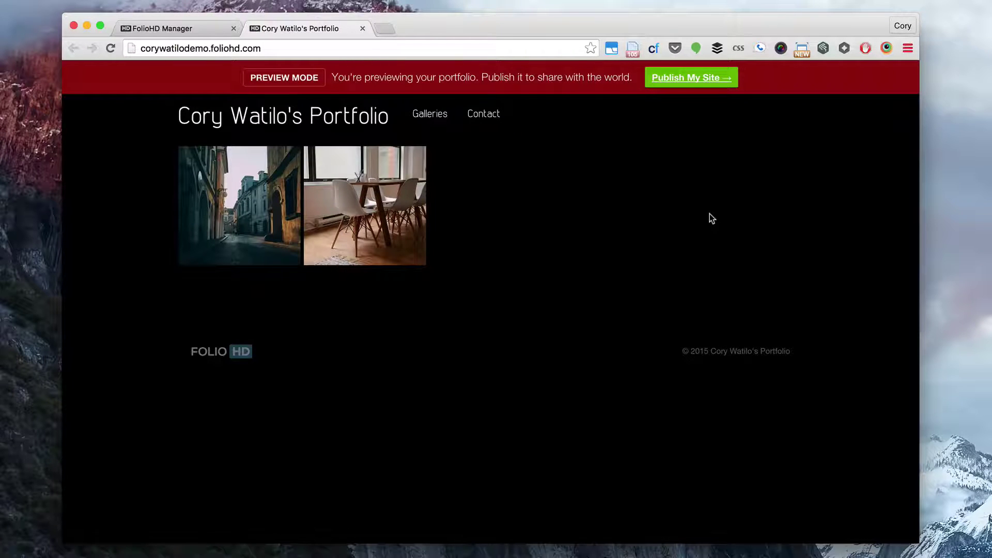
In the preview, open My Gallery, advance through its photos, and return to the home page.
click(236, 217)
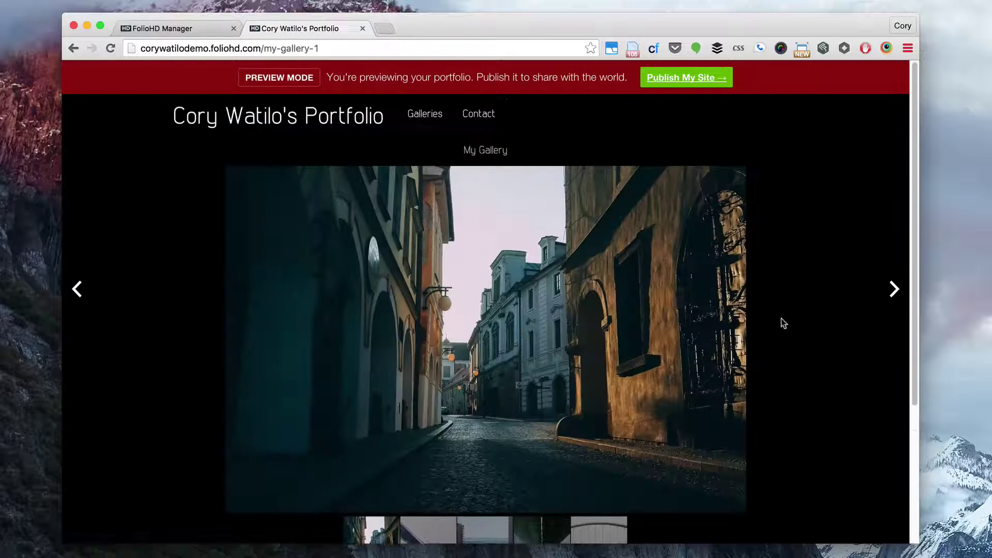
click(893, 289)
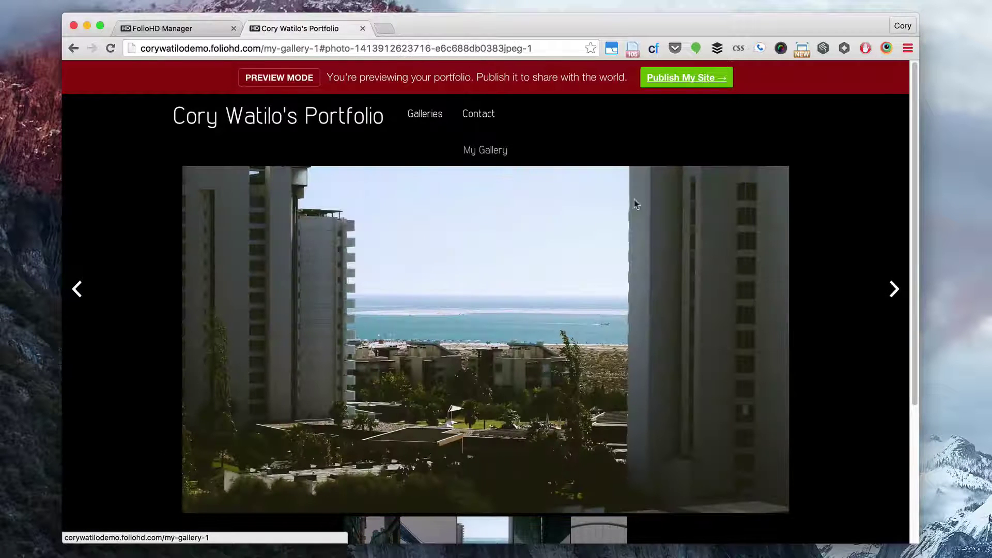
click(291, 116)
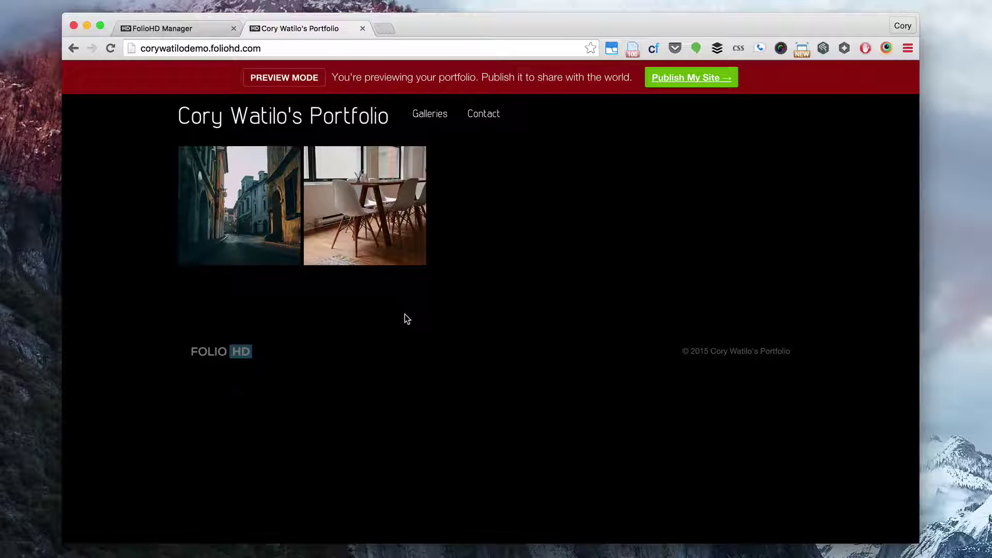
Add the arch bridge photo to the Homepage section and close the old preview tab.
click(195, 30)
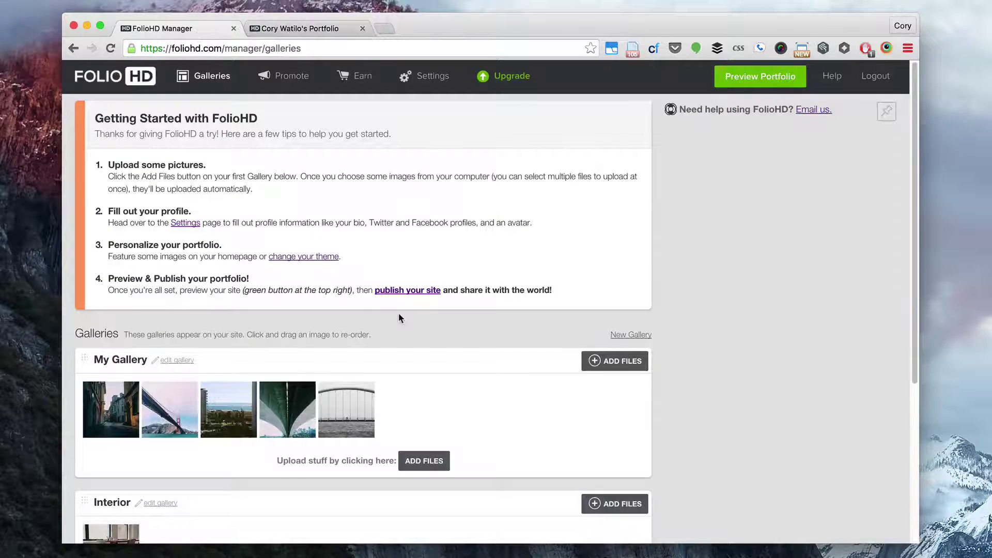
scroll(398, 316, down, 4)
click(346, 301)
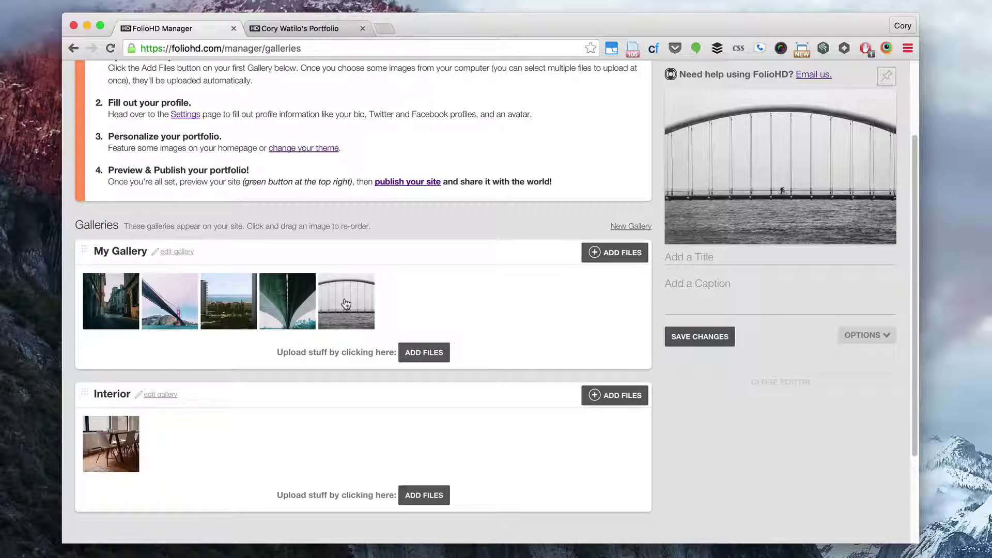
double_click(348, 304)
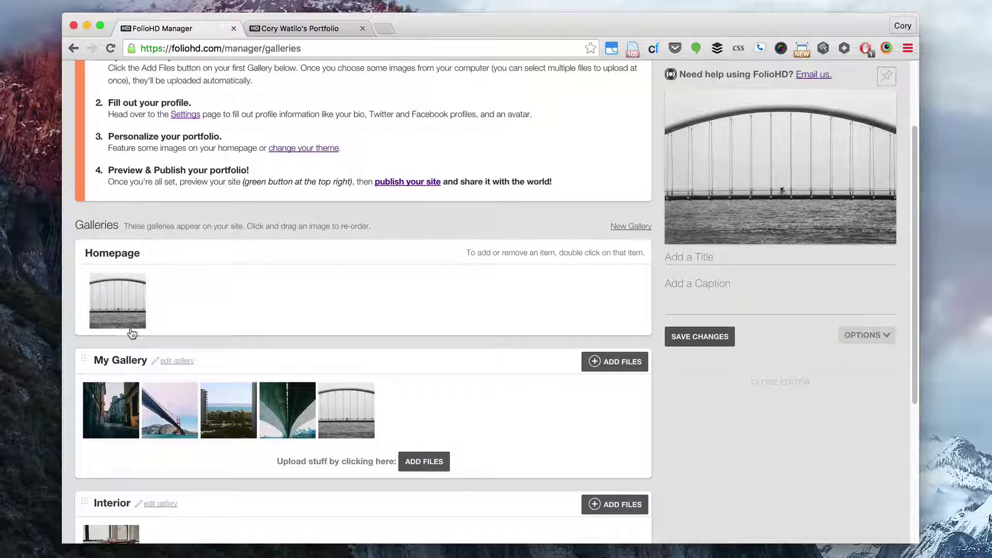
scroll(207, 333, up, 5)
click(363, 28)
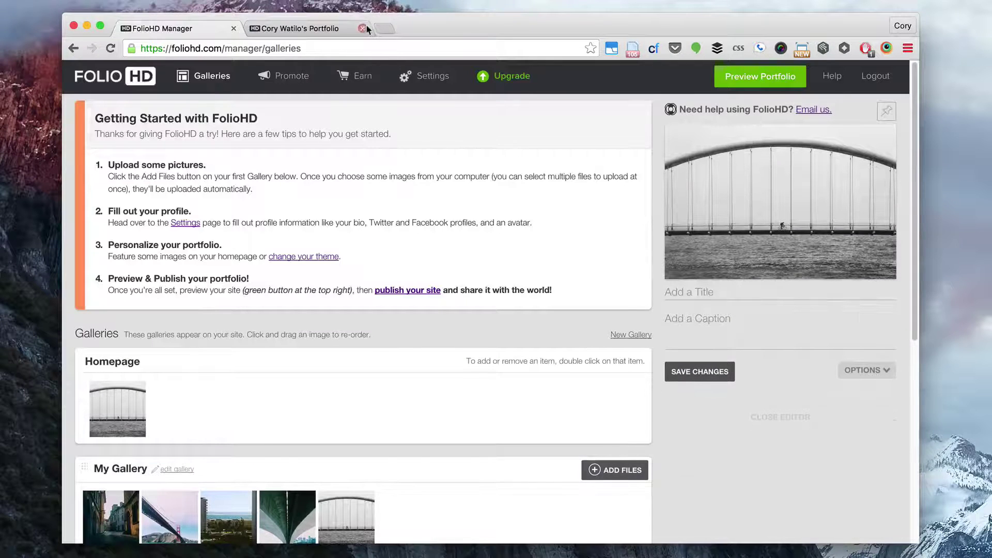
Open a fresh preview's all-galleries page, then add the green under-bridge photo to Homepage.
click(744, 78)
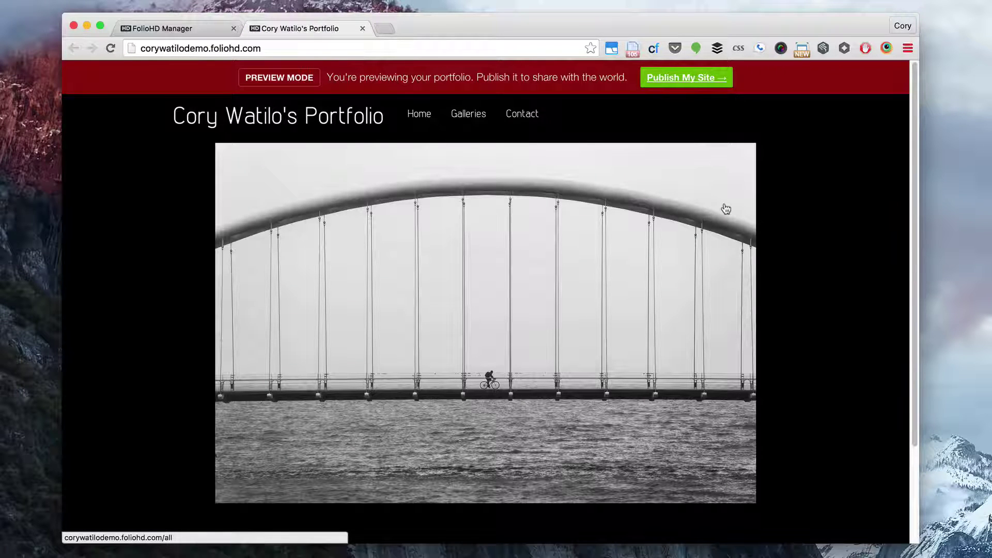
click(499, 214)
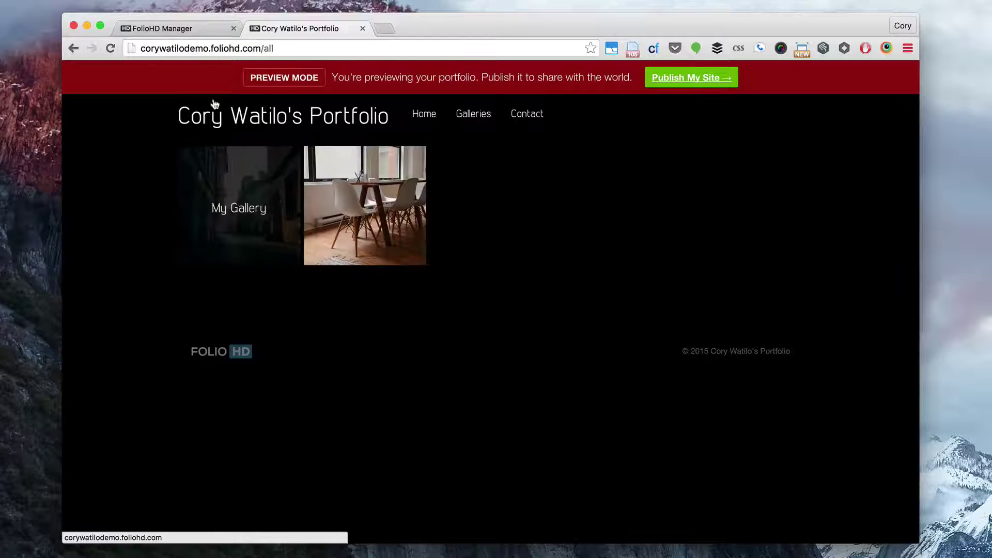
click(180, 28)
scroll(289, 268, down, 3)
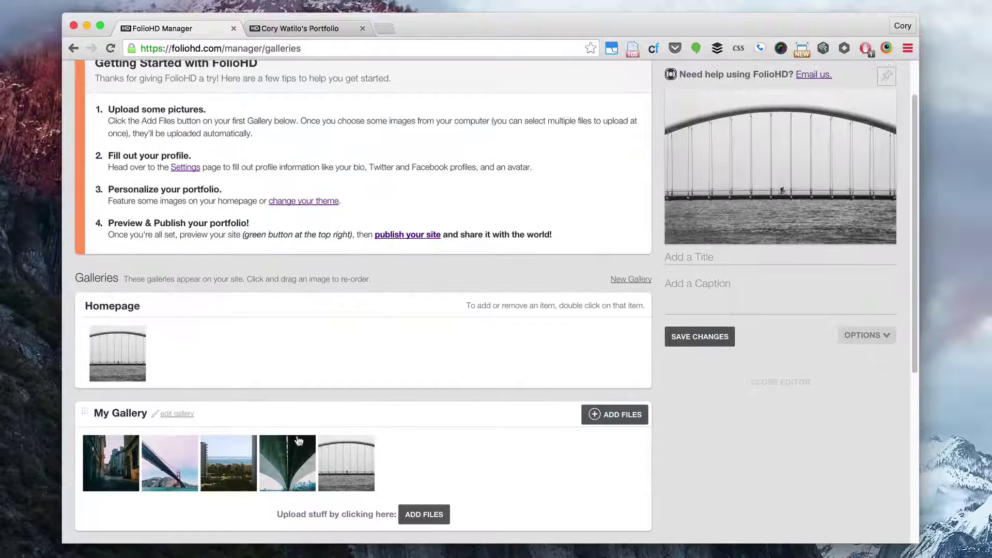
double_click(262, 449)
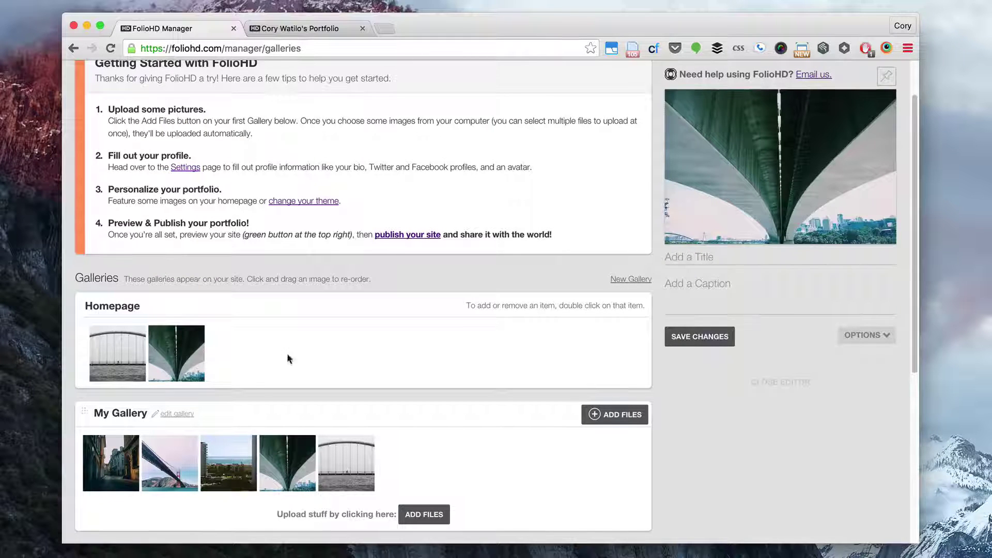
Load the preview homepage showing the under-bridge photo, open /all, and return to the manager.
click(300, 29)
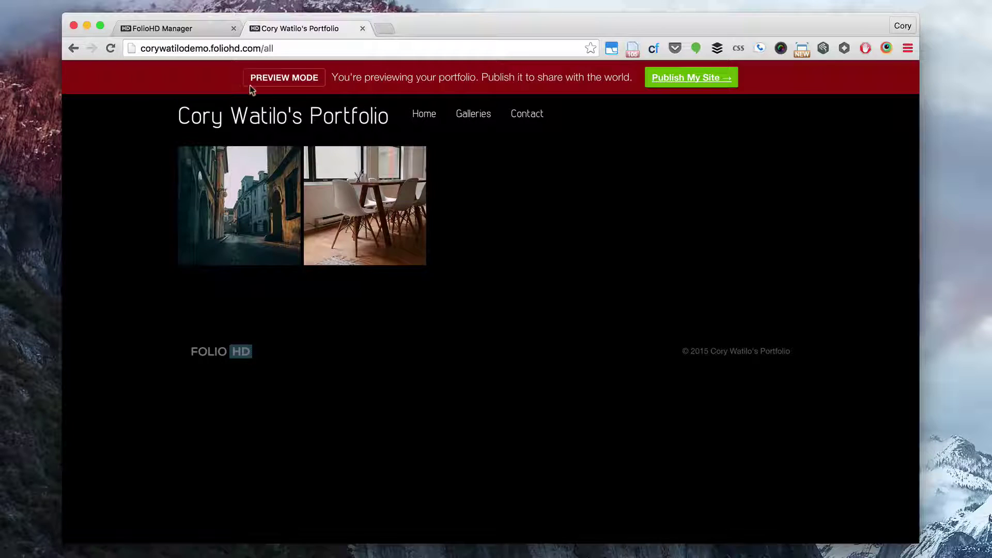
click(284, 112)
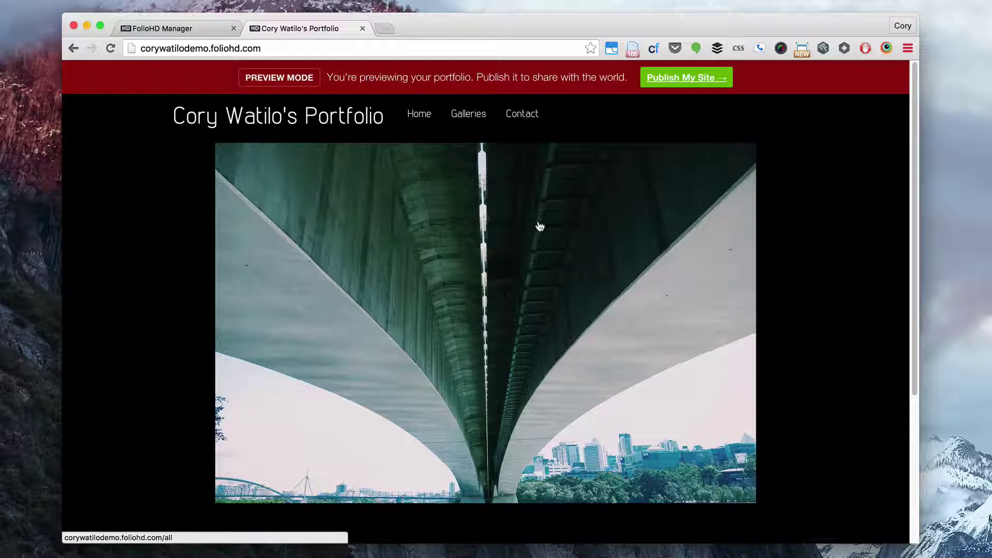
click(517, 227)
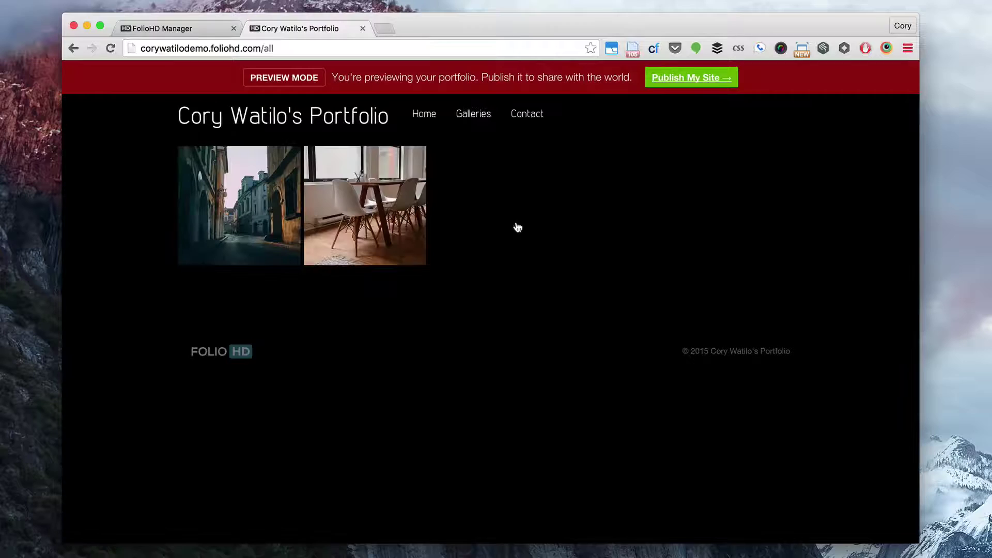
click(161, 28)
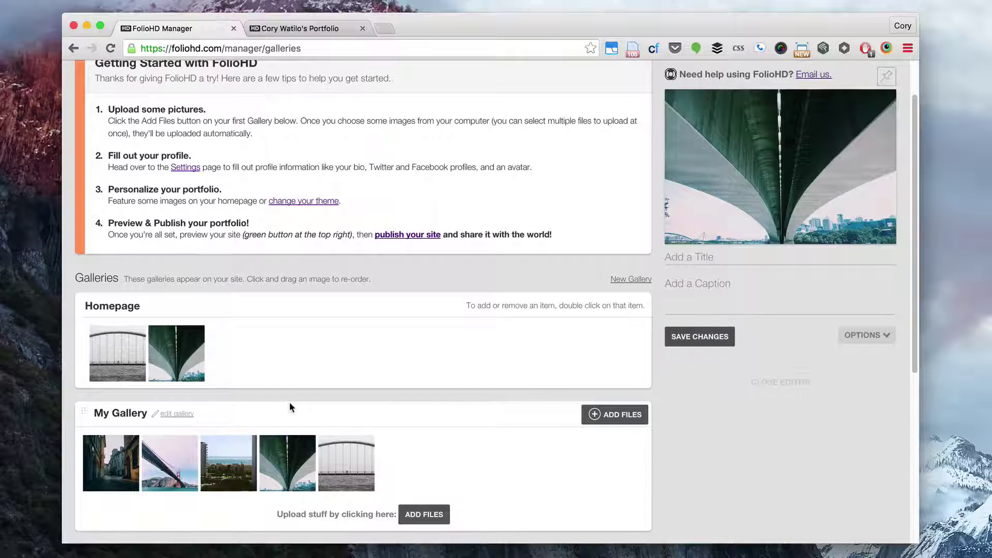
scroll(289, 402, down, 5)
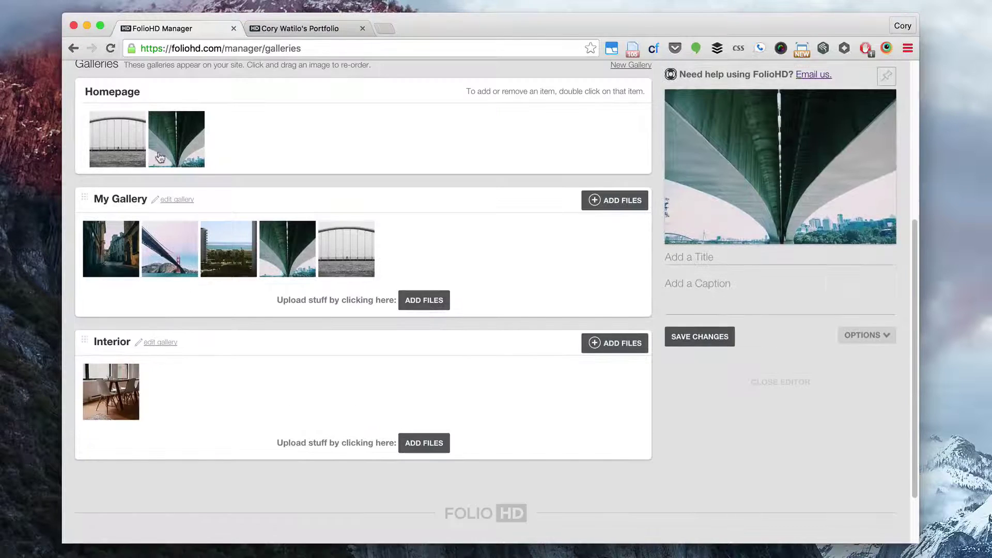
scroll(166, 248, up, 5)
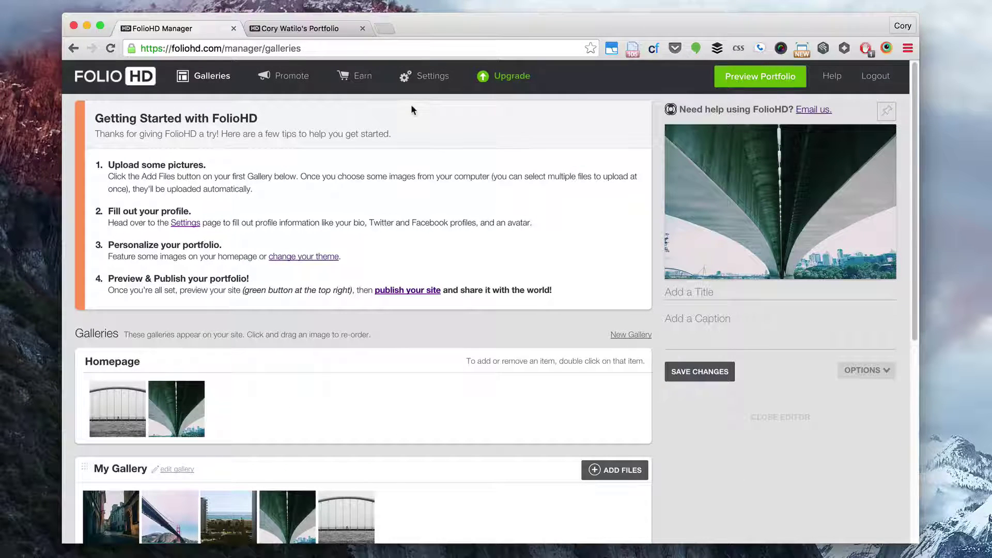
Reload the preview homepage to see the arched bridge, then launch the Design & Customize theme editor.
click(419, 78)
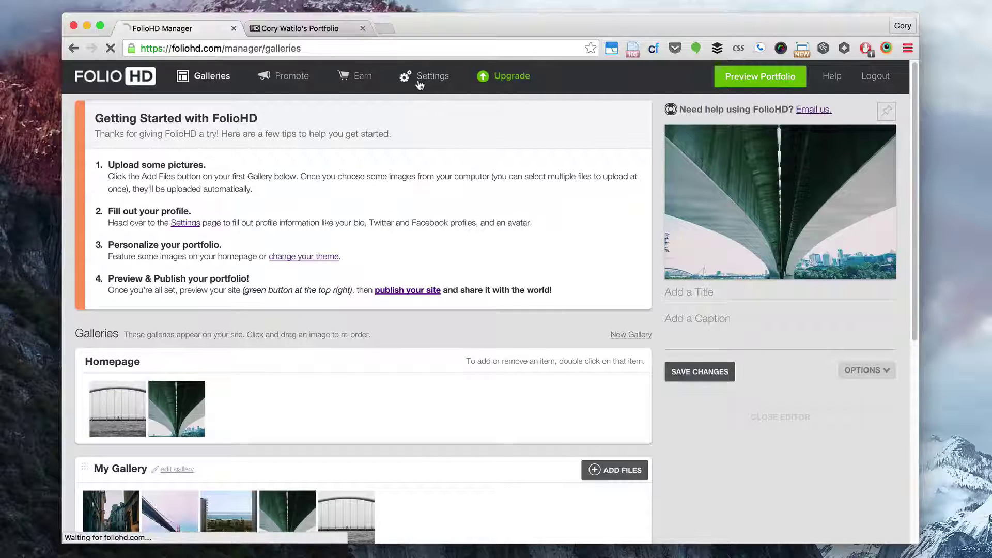
click(298, 28)
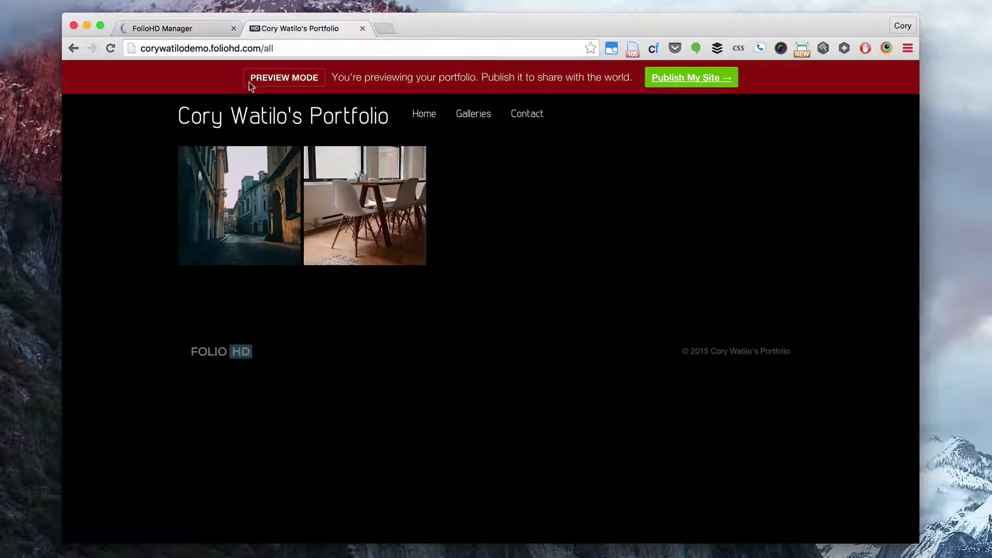
click(346, 124)
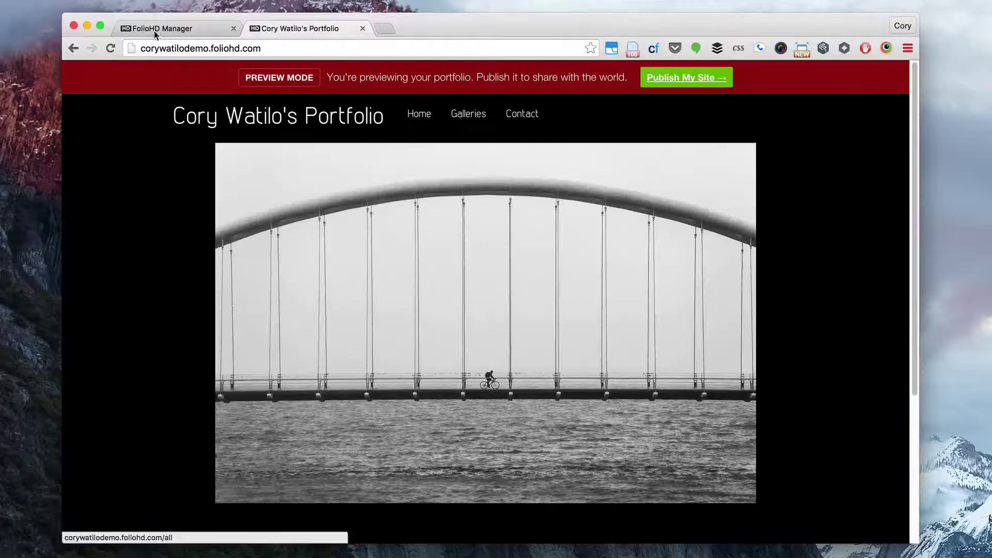
click(156, 29)
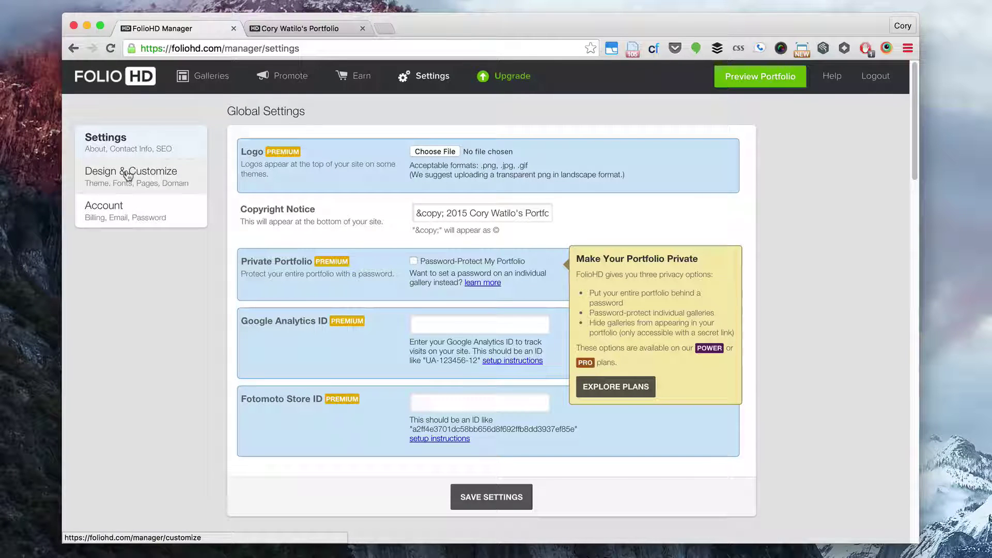
click(129, 172)
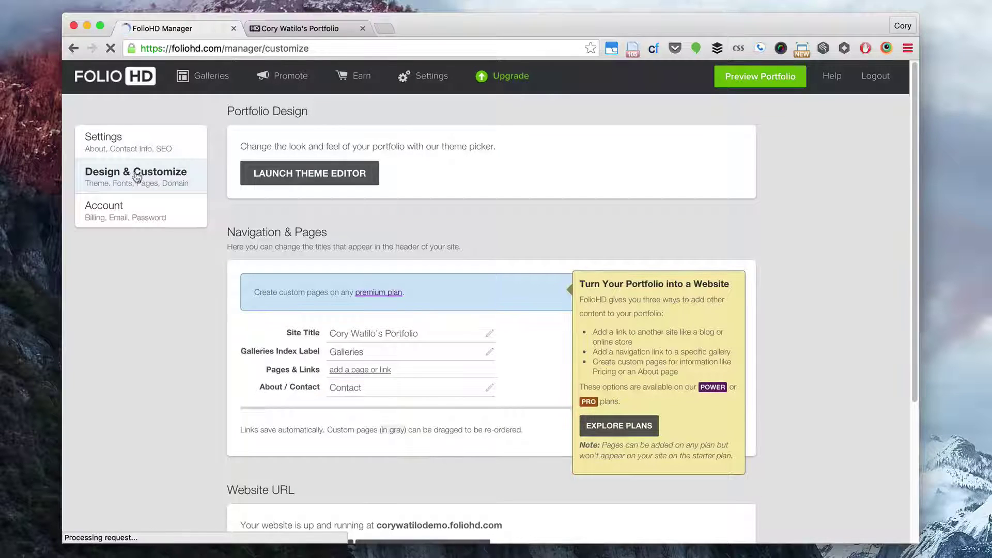
click(296, 179)
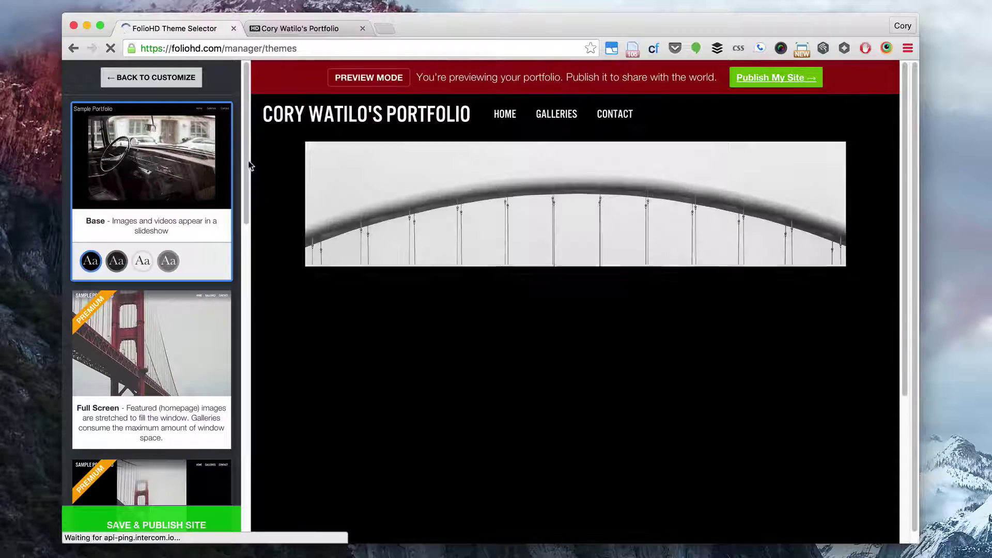
mouse_move(246, 167)
mouse_down()
mouse_move(247, 365)
mouse_move(243, 261)
mouse_up()
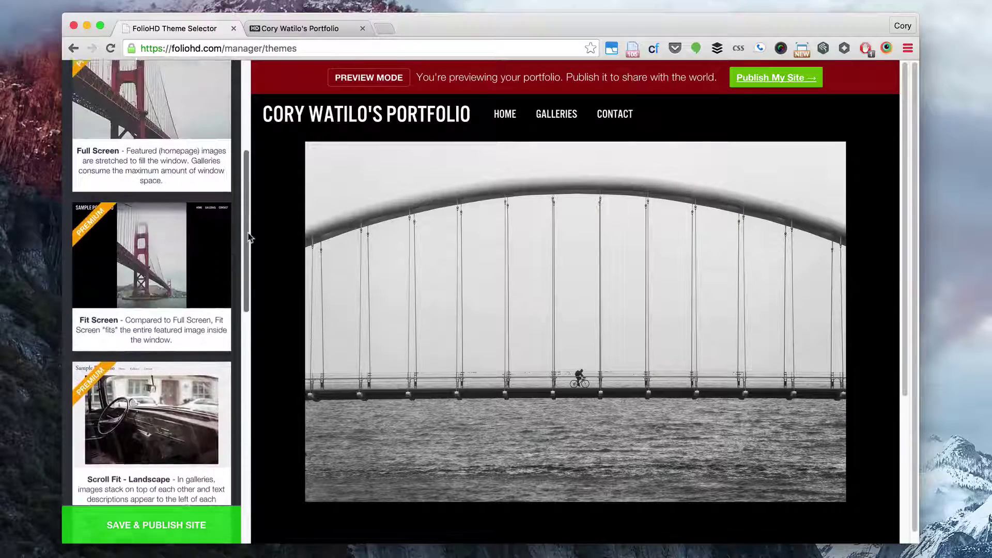
drag(243, 260, 236, 211)
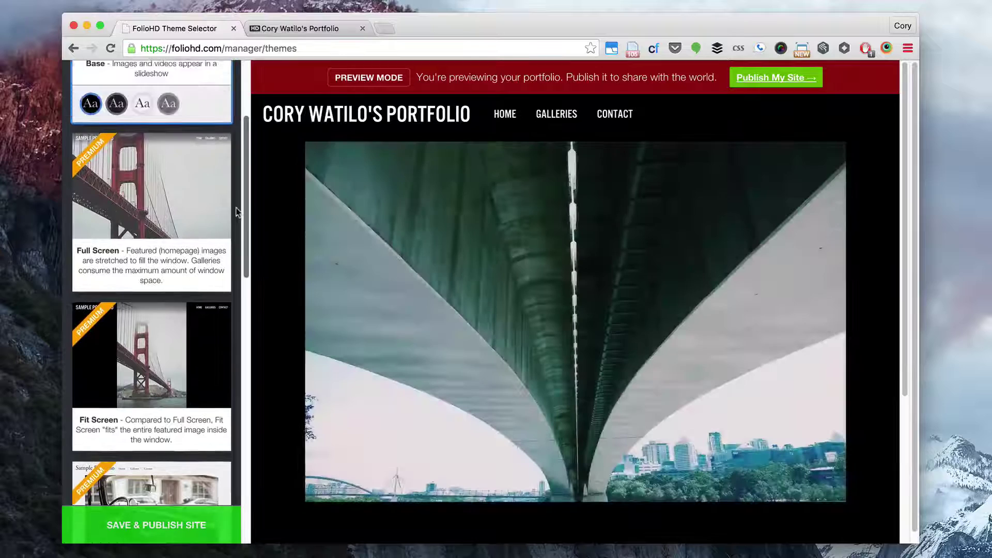
Apply the Full Screen theme to the portfolio preview.
click(176, 208)
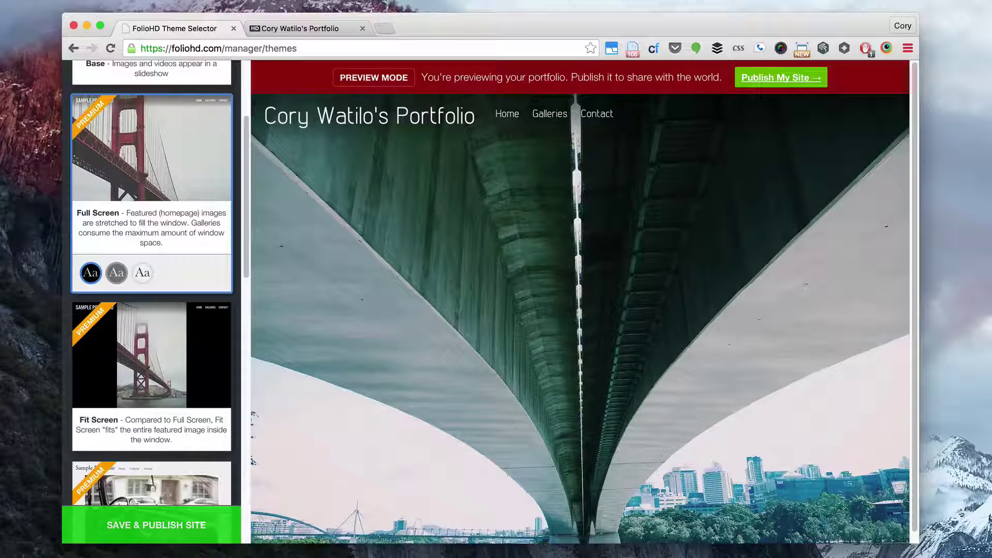
Go to the preview's Galleries page and open My Gallery with its street photo.
click(498, 398)
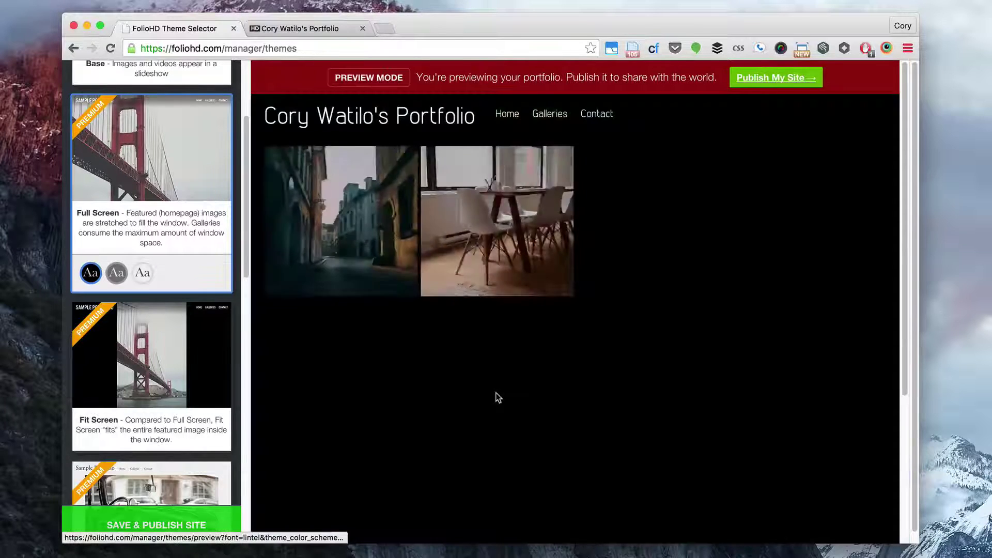
click(320, 240)
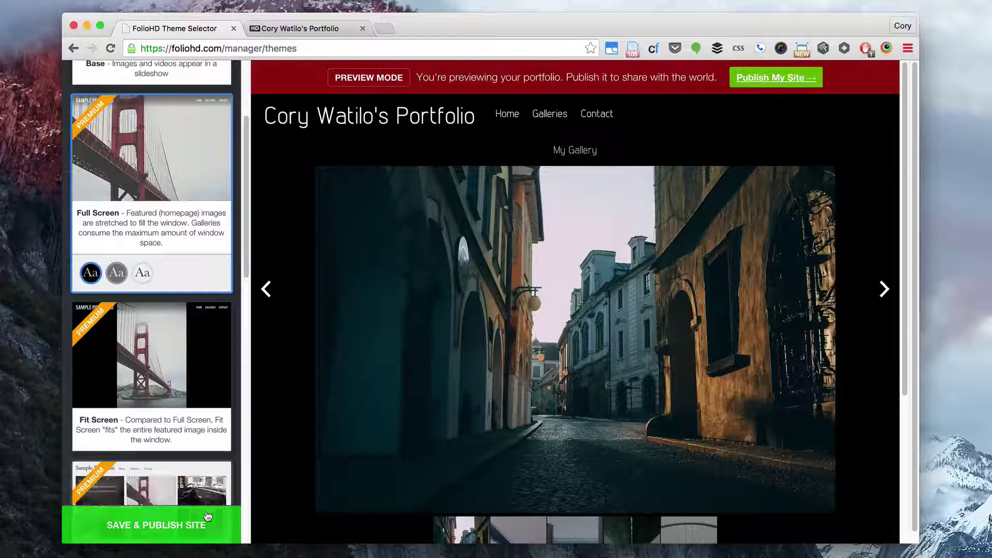
Save the Full Screen theme and publish the site on the free Starter plan.
click(298, 33)
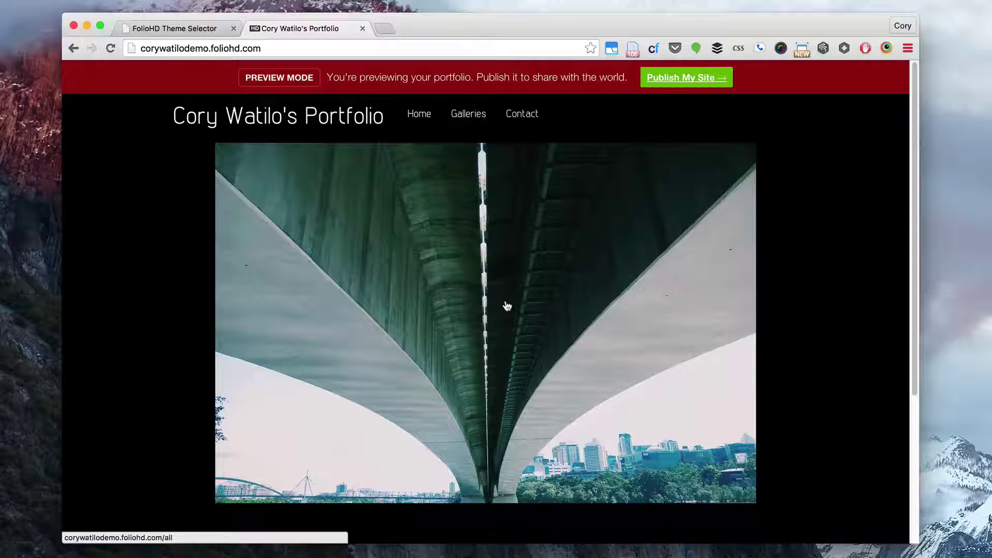
click(697, 83)
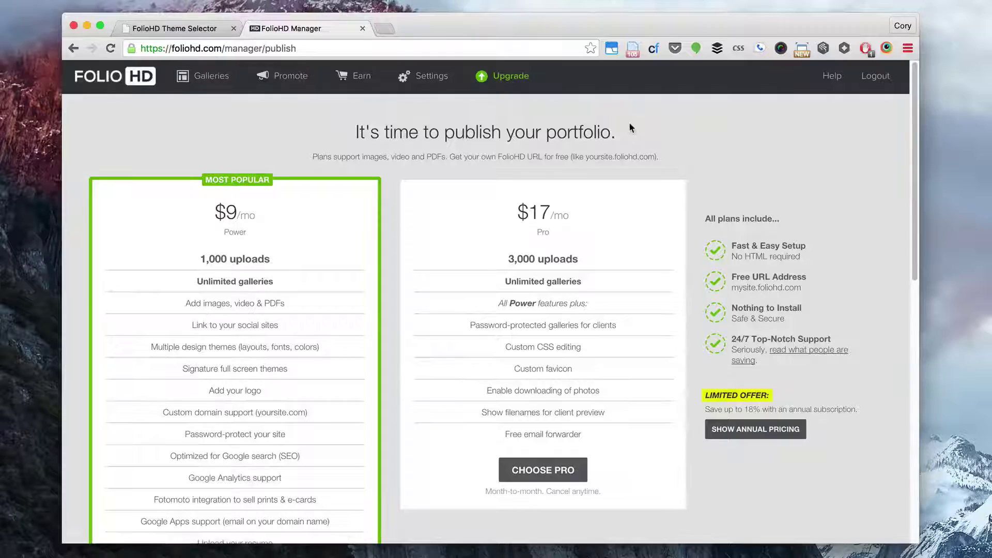
scroll(608, 303, down, 3)
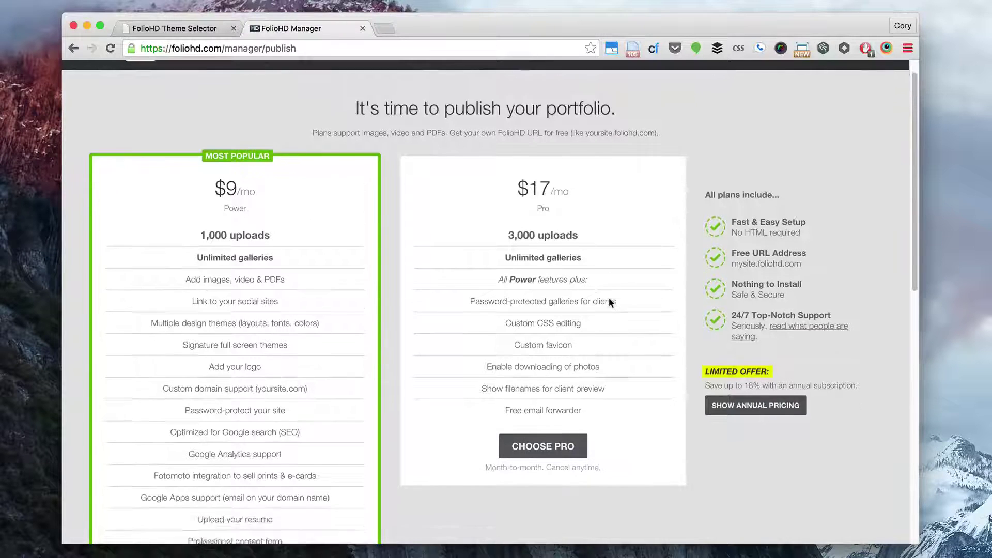
scroll(609, 303, down, 3)
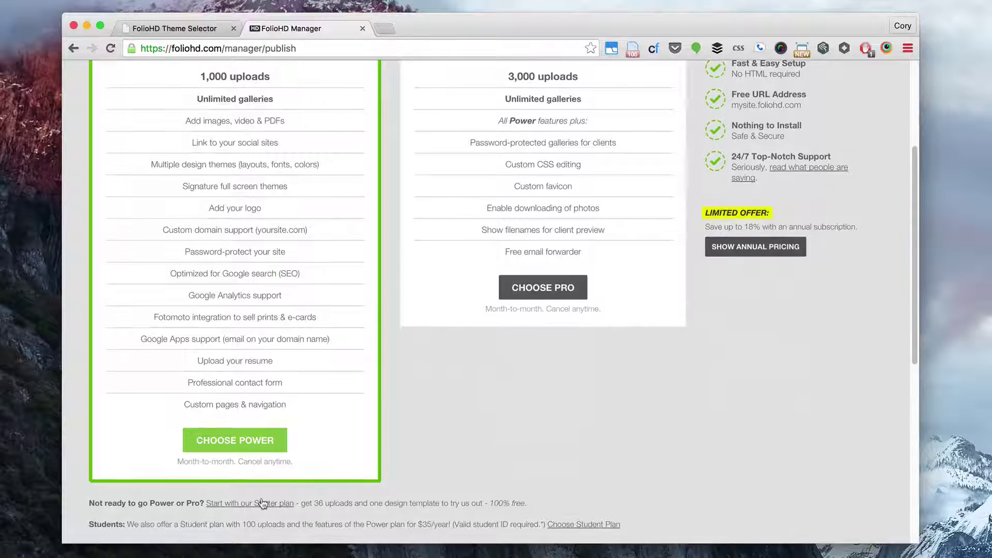
click(264, 503)
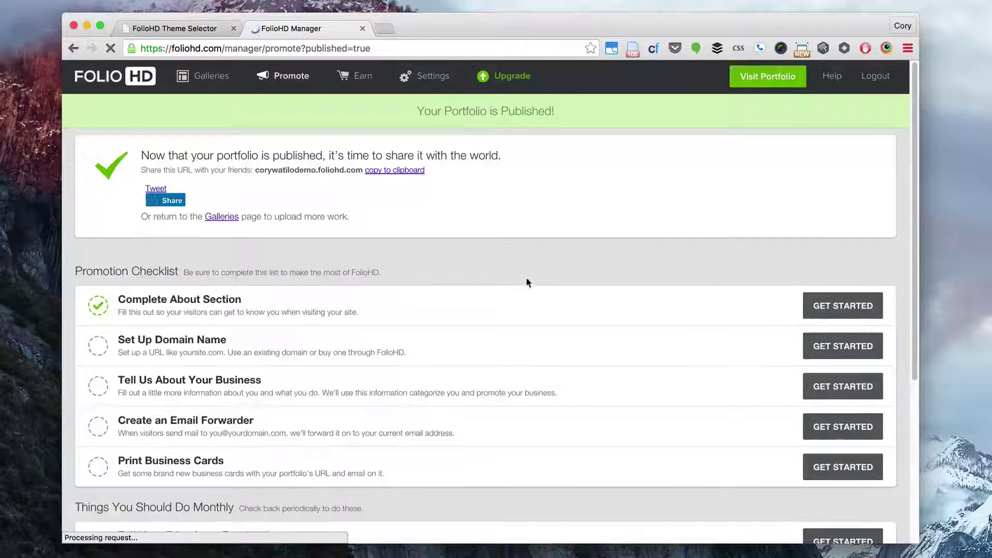
Visit the live portfolio, open its /all galleries page, and select the site URL.
click(768, 76)
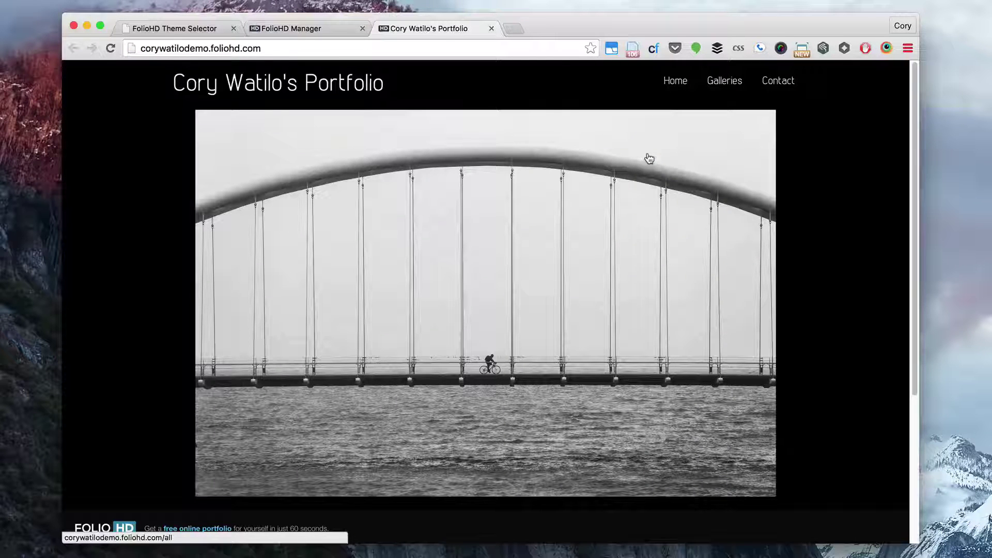
click(649, 159)
click(216, 48)
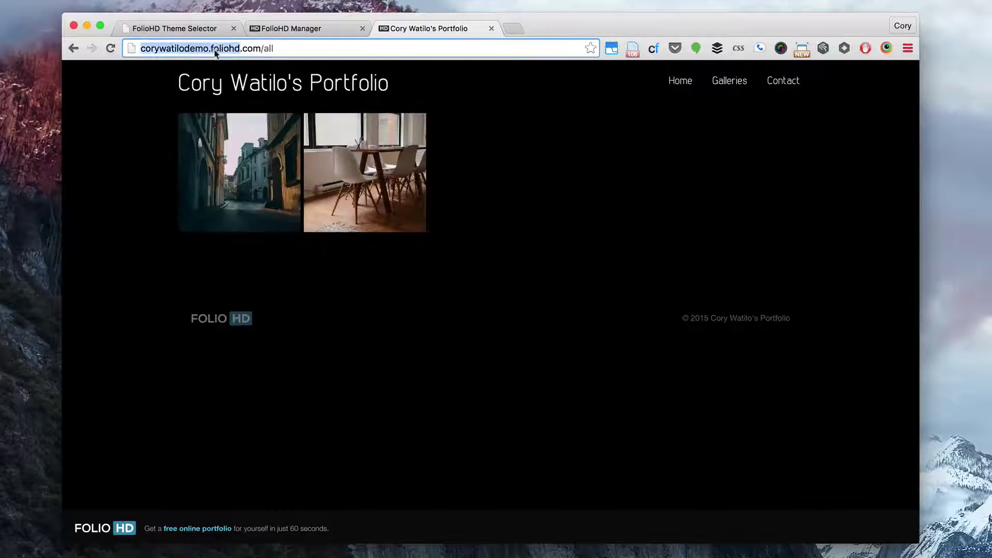